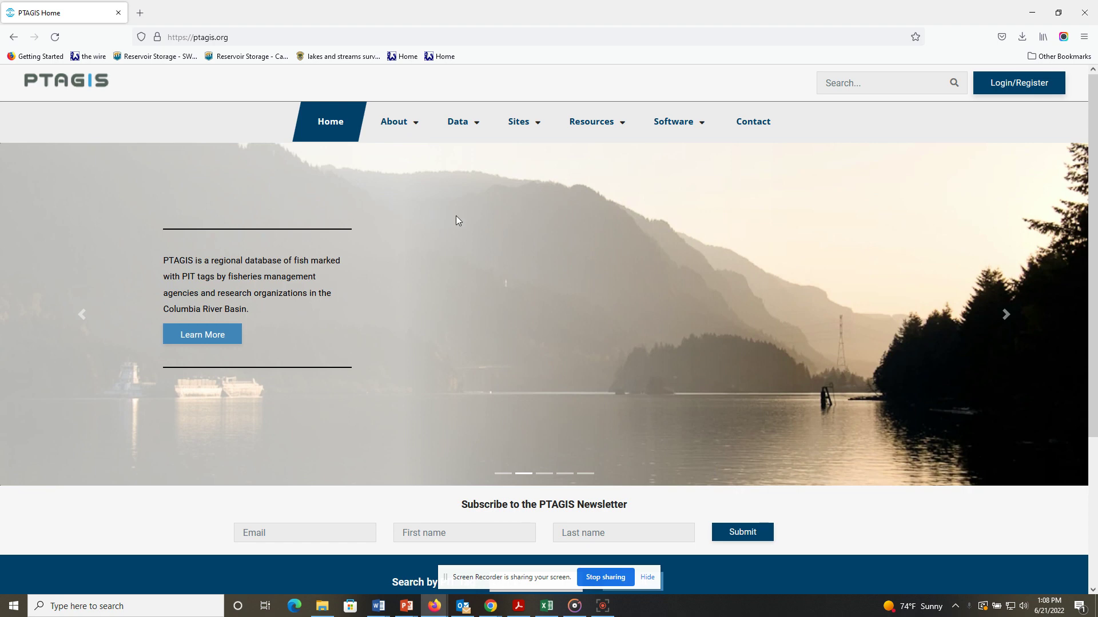
- Run the Adult Ladders report for GRA - Lower Granite Dam Ladder over the Last Three Days
mouse_move(462, 127)
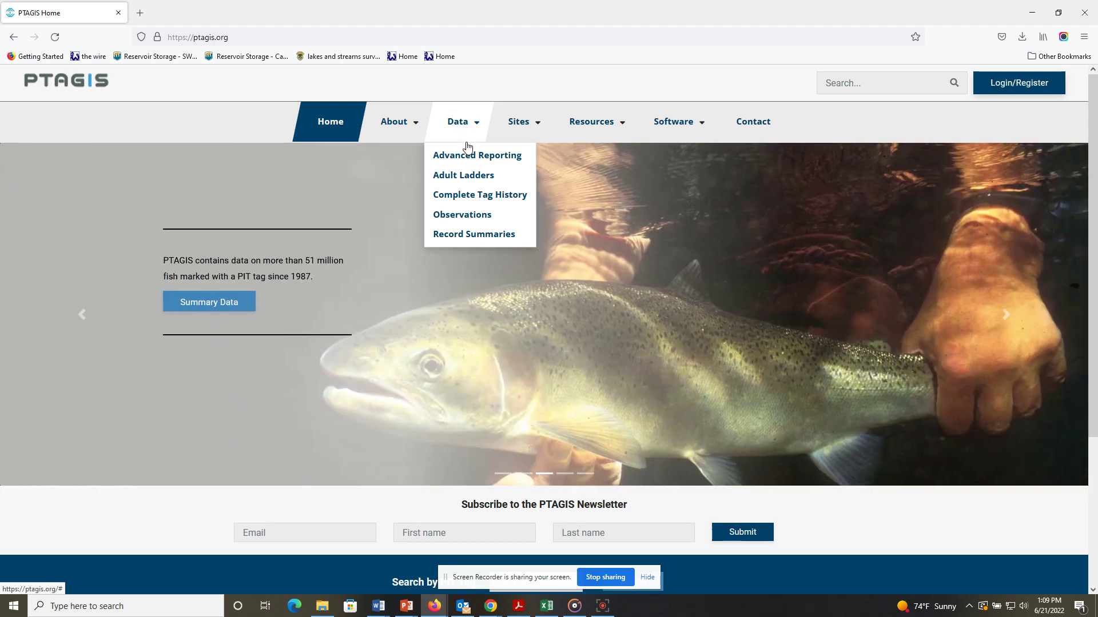
left_click(469, 178)
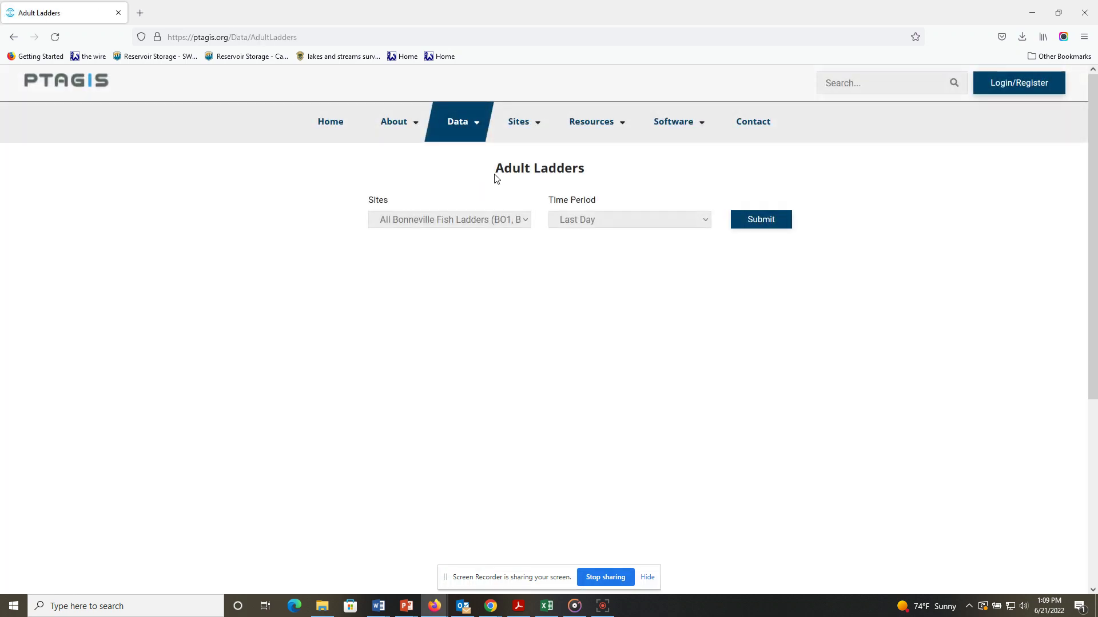
left_click(527, 224)
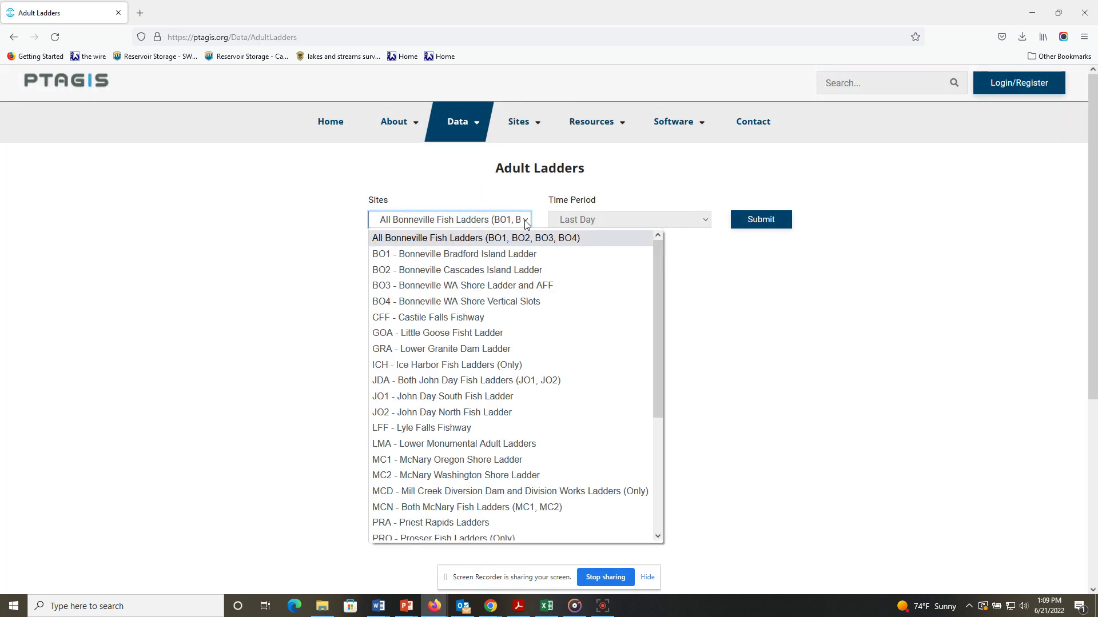
left_click(409, 350)
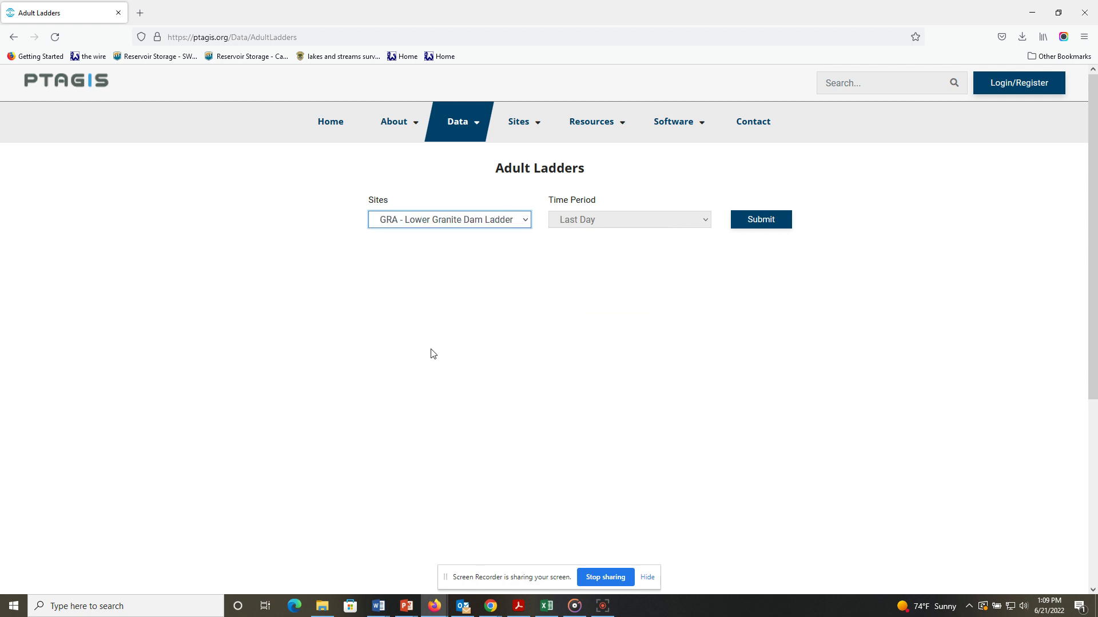
left_click(708, 224)
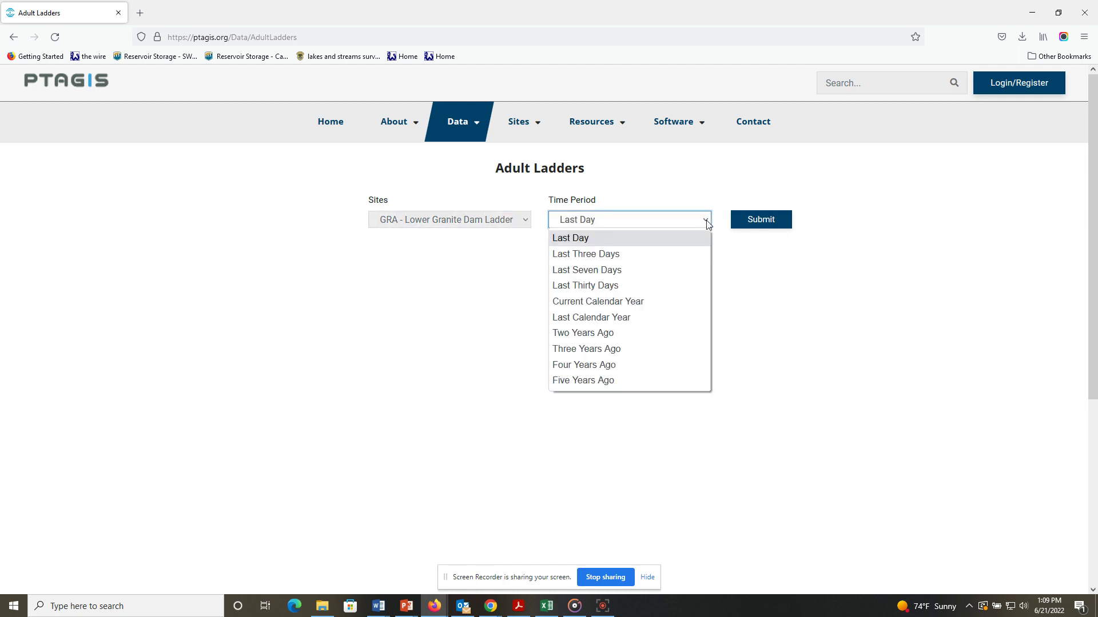
left_click(607, 259)
left_click(759, 221)
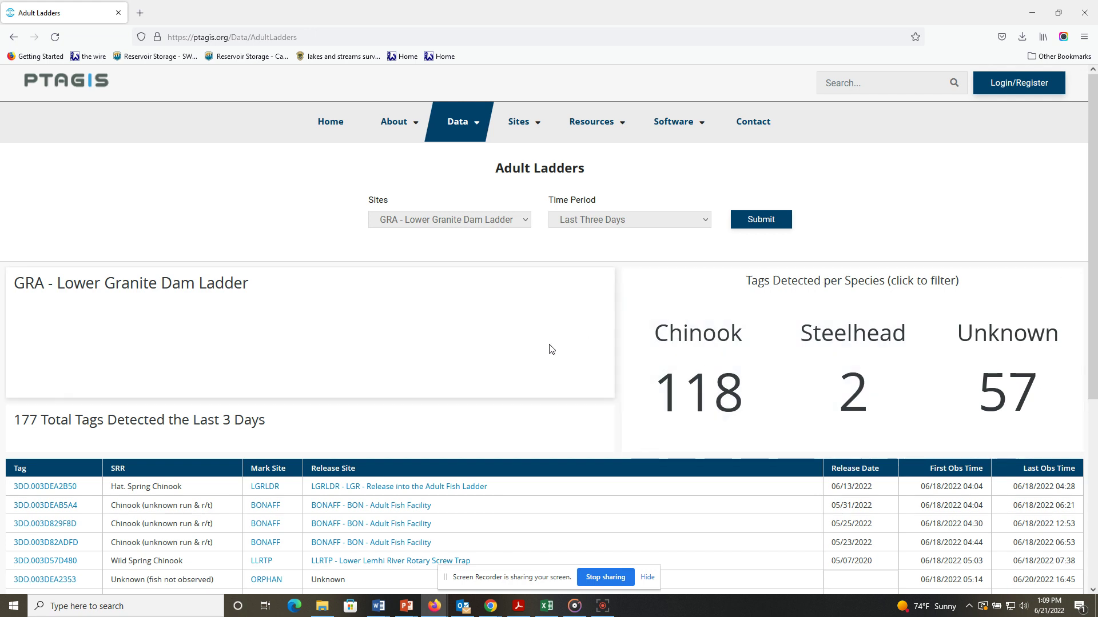
- Scroll down the Lower Granite results table to reach tag 3DD.003D46E213
scroll(550, 351, "down", 1)
scroll(550, 350, "down", 2)
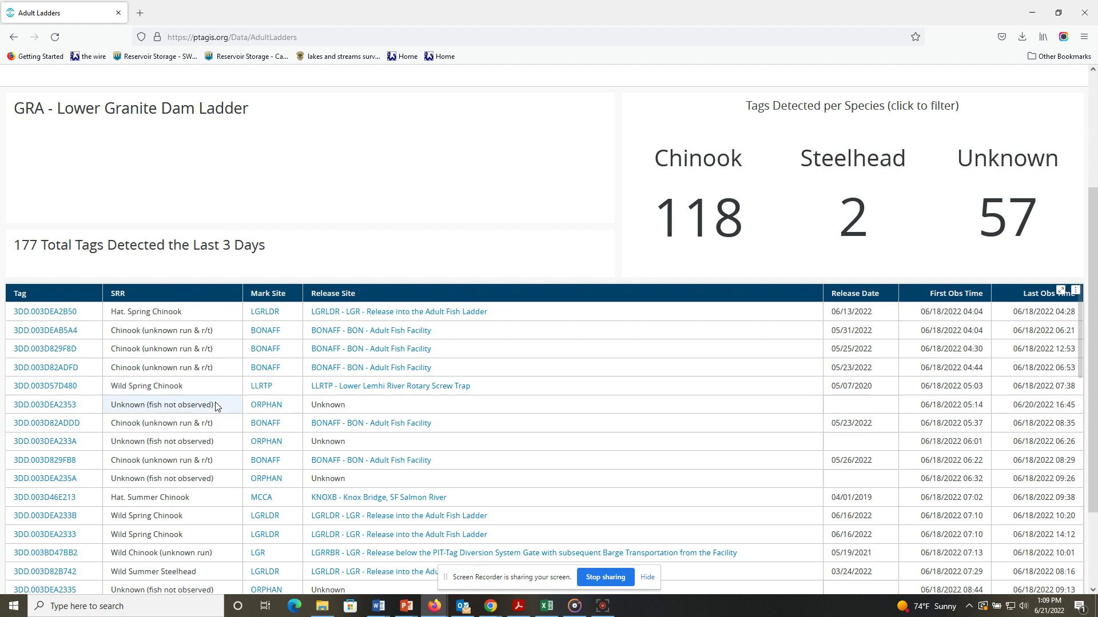
scroll(214, 406, "down", 3)
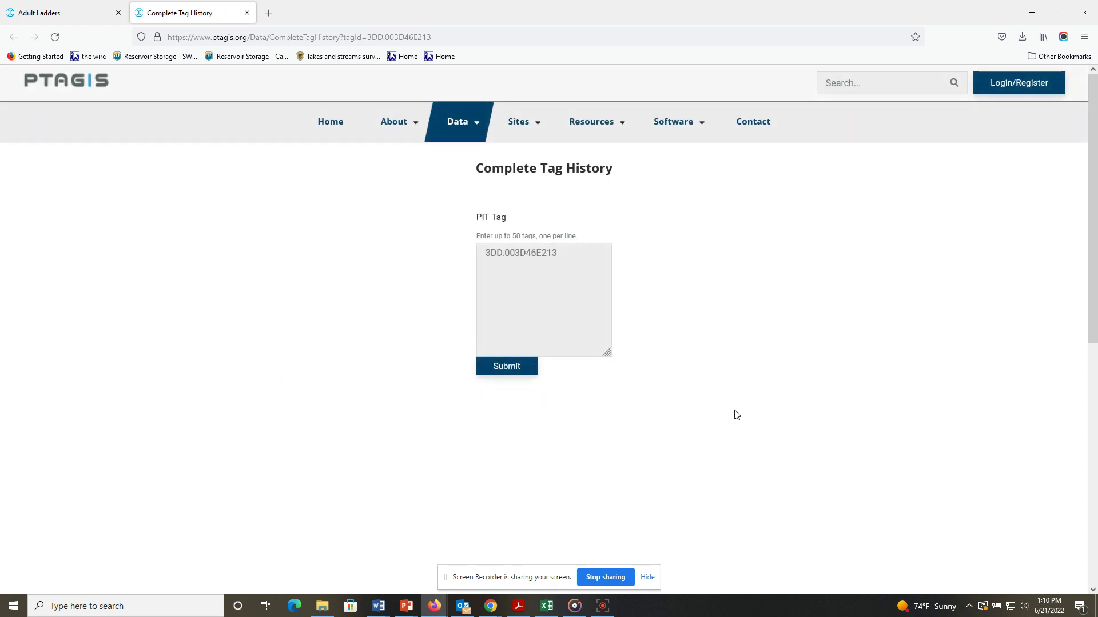
- Load tag 3DD.003D46E213's history and review its McCall Hatchery marking and dam detections through GRA
left_click(528, 371)
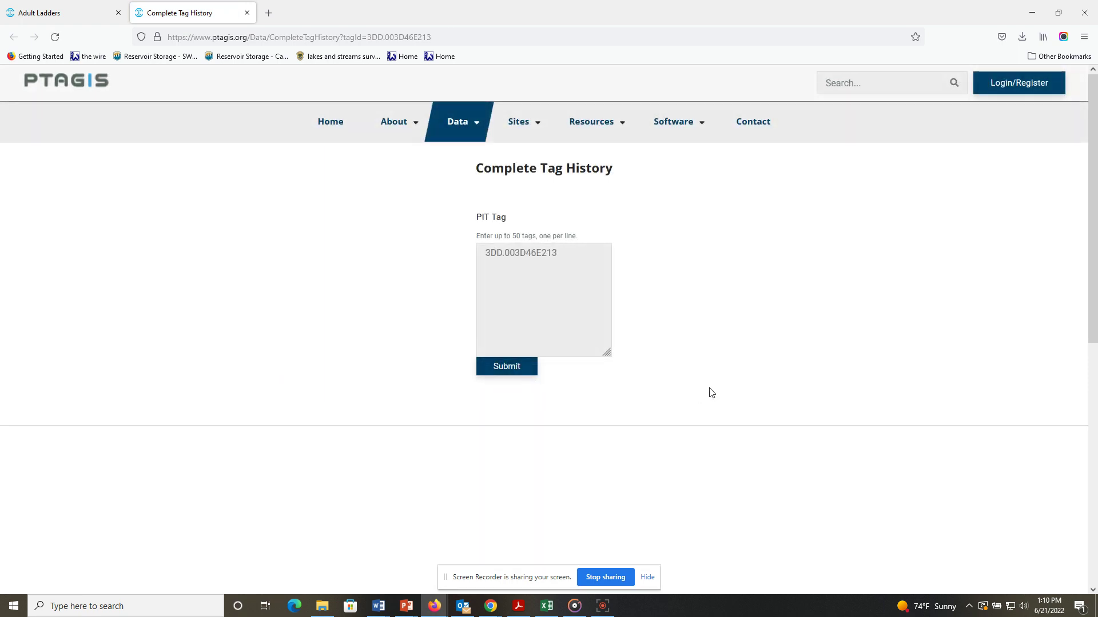
scroll(711, 393, "down", 2)
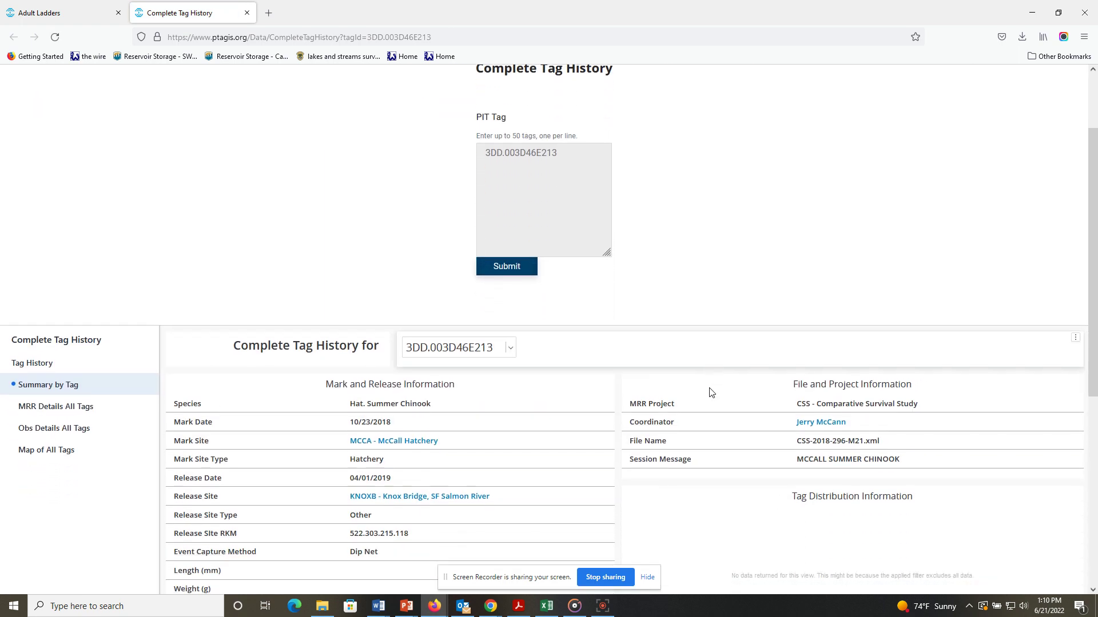
scroll(710, 393, "down", 4)
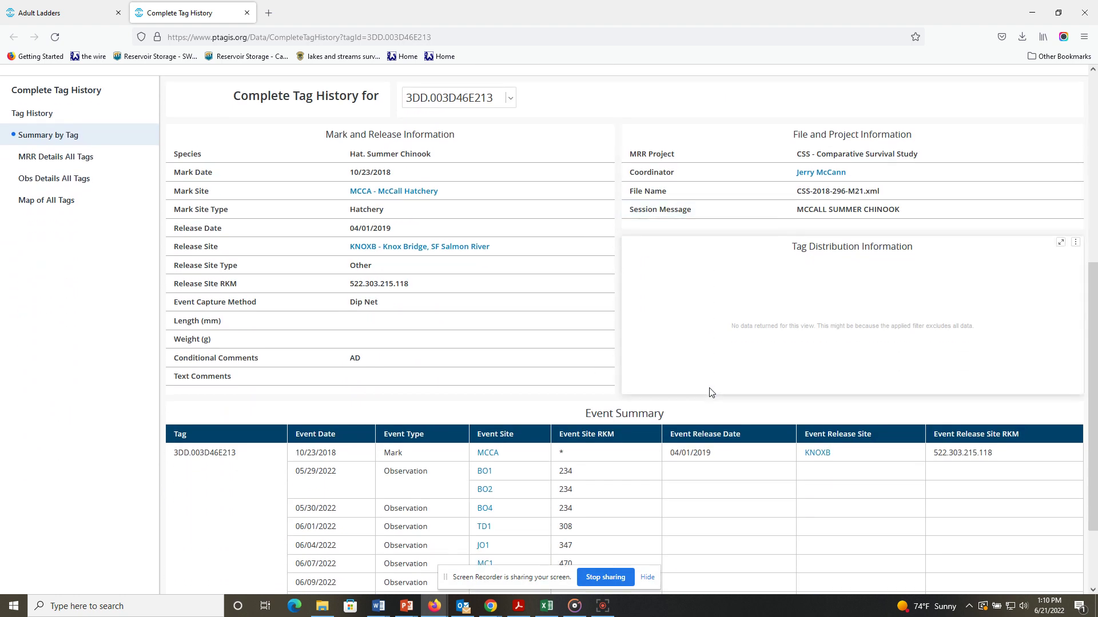
scroll(710, 392, "down", 2)
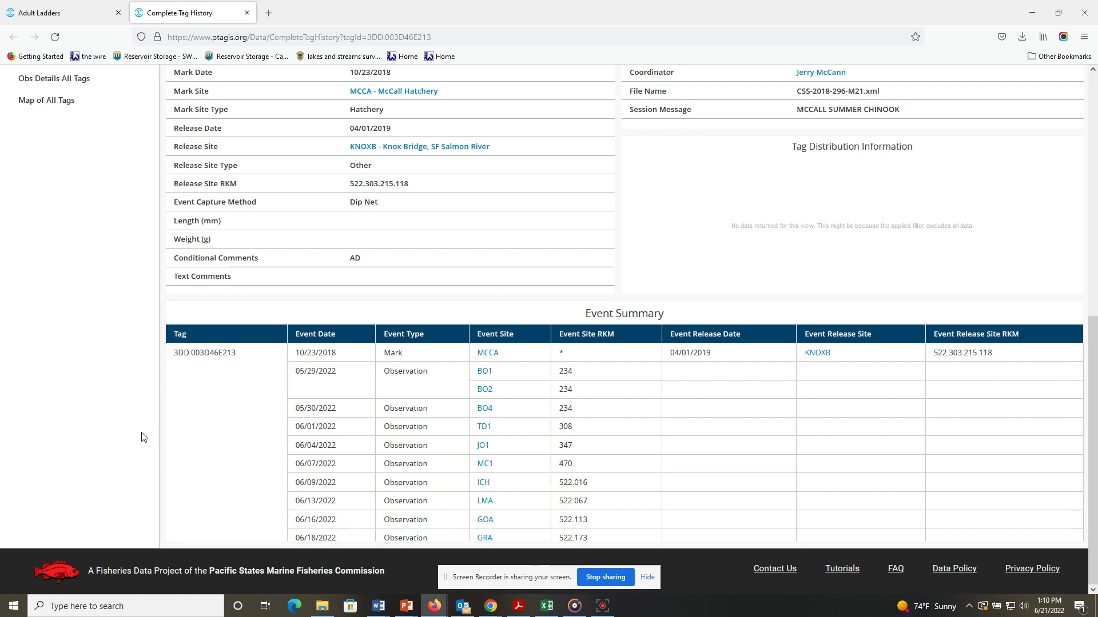
scroll(239, 417, "up", 8)
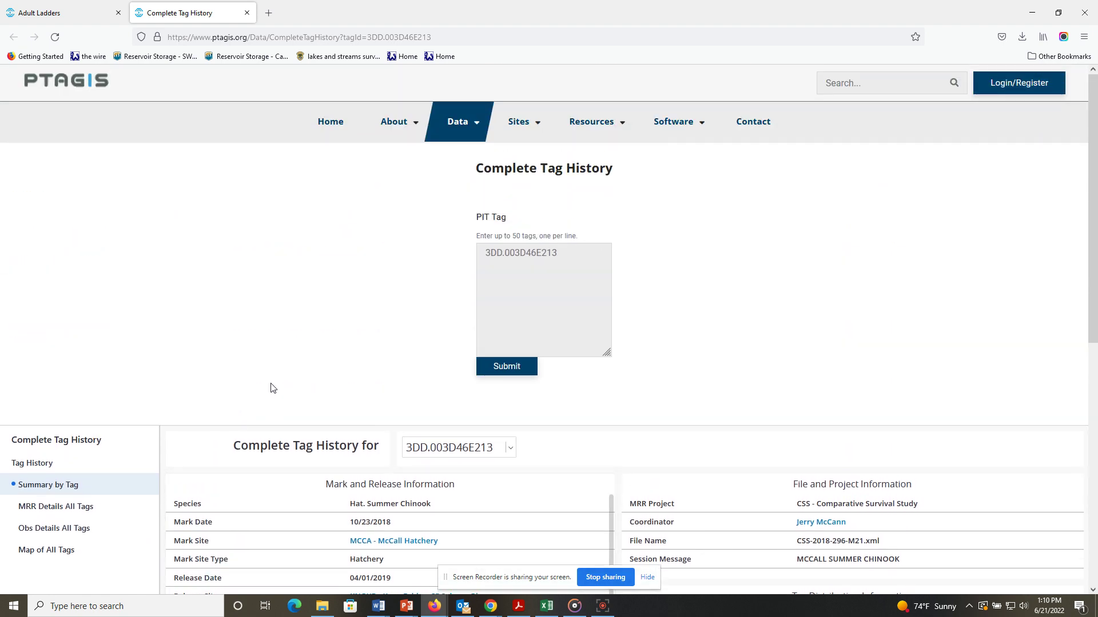
mouse_move(464, 127)
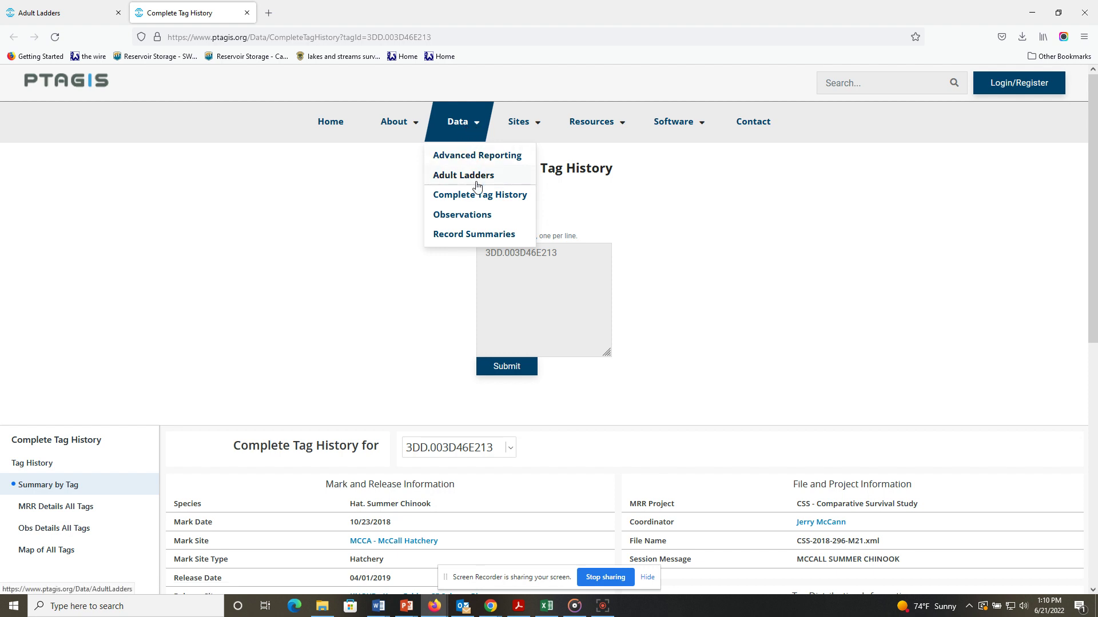
- Set up the Observations report for KRS - SF Salmon River at Krassel Cr. over the Last Seven Days
left_click(456, 216)
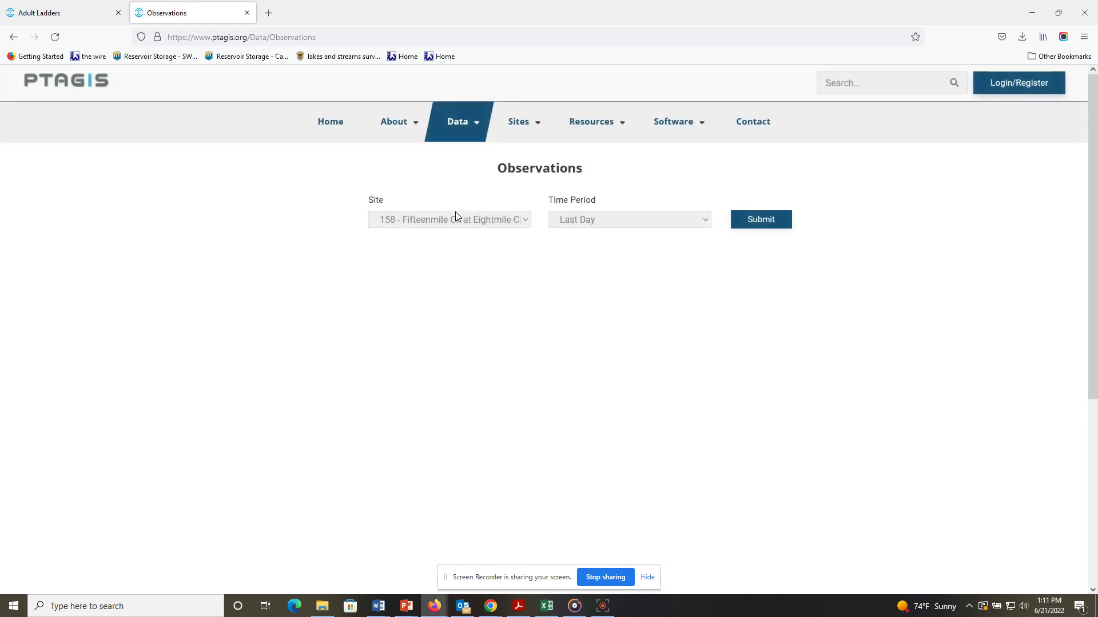
left_click(525, 222)
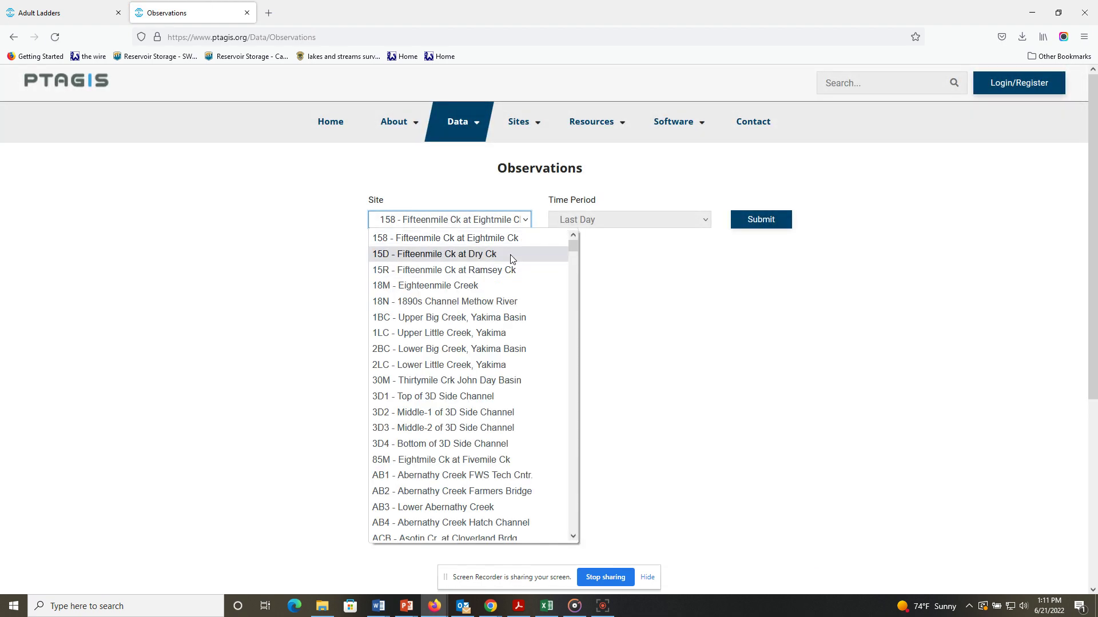
scroll(497, 400, "down", 20)
scroll(446, 398, "down", 20)
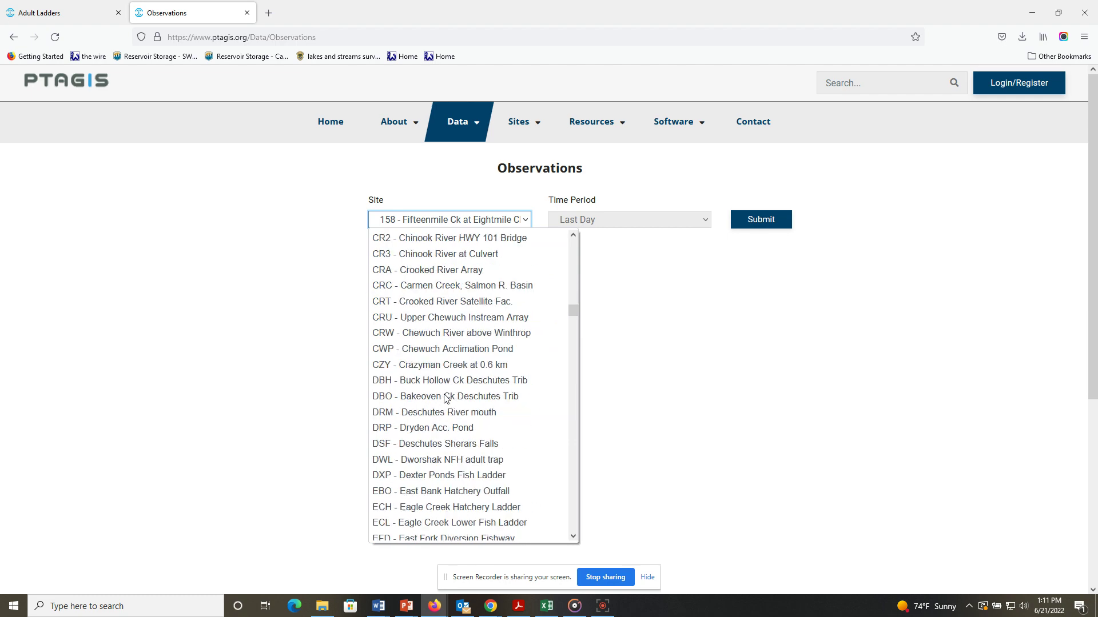
scroll(446, 398, "down", 6)
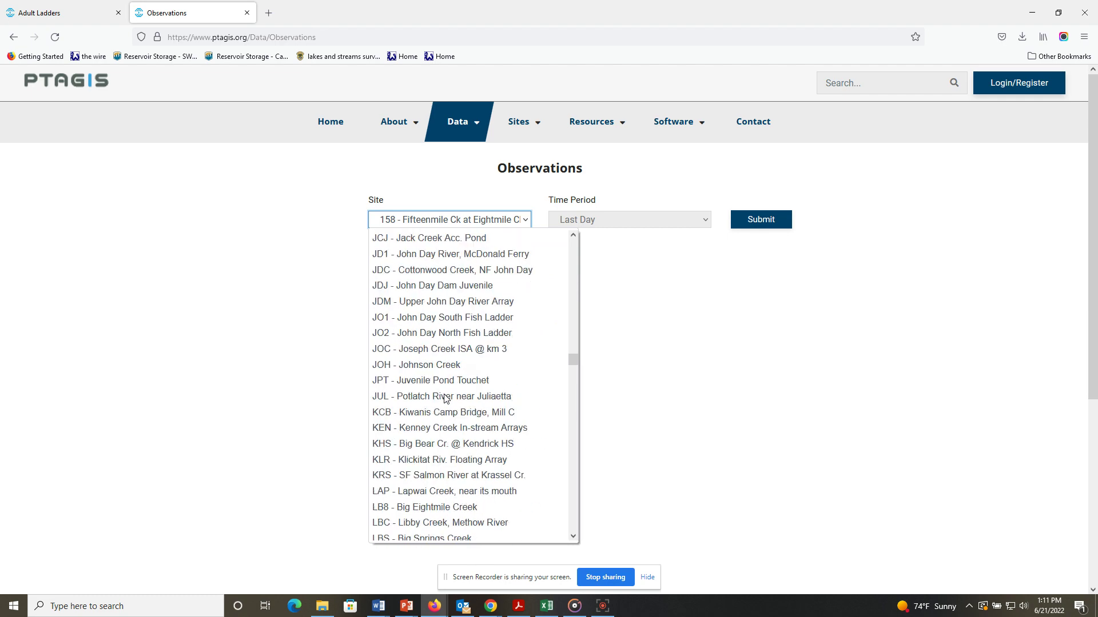
left_click(448, 479)
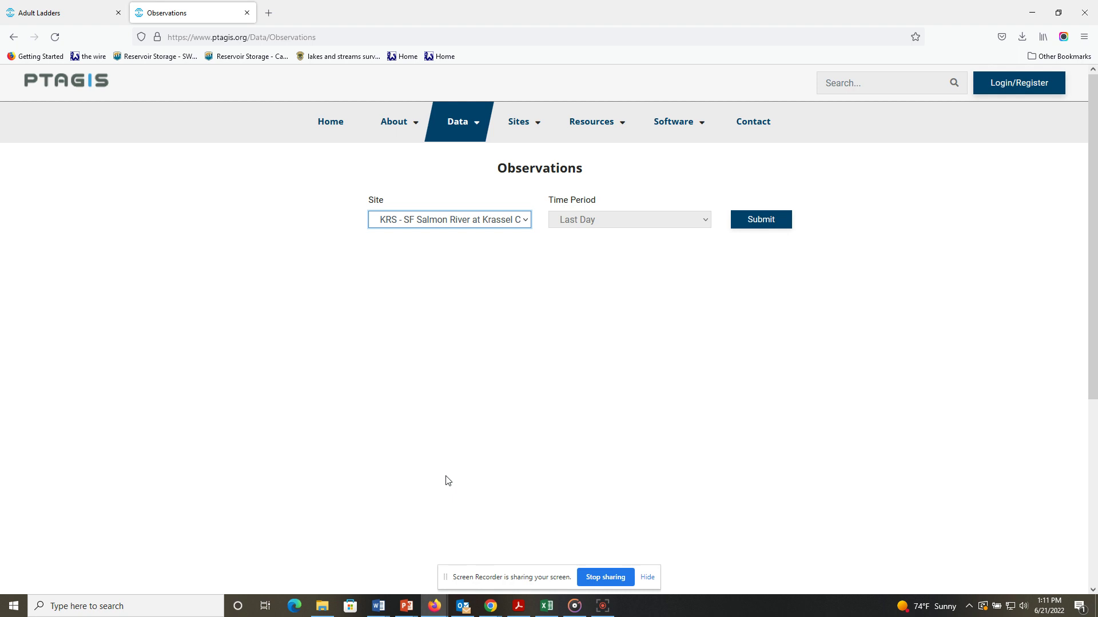
left_click(706, 222)
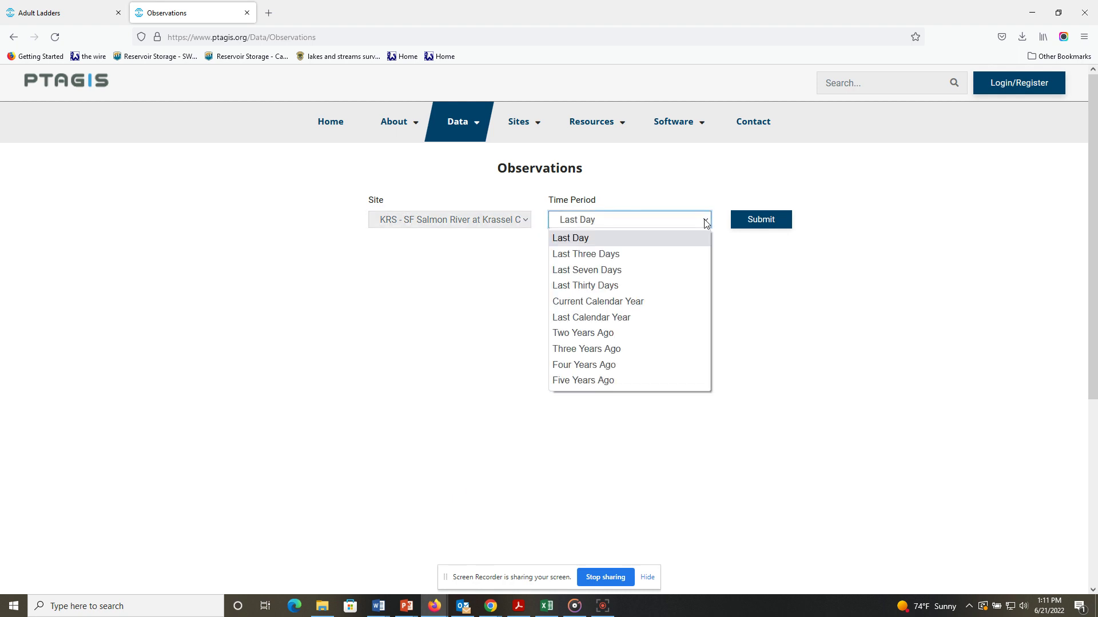
left_click(609, 271)
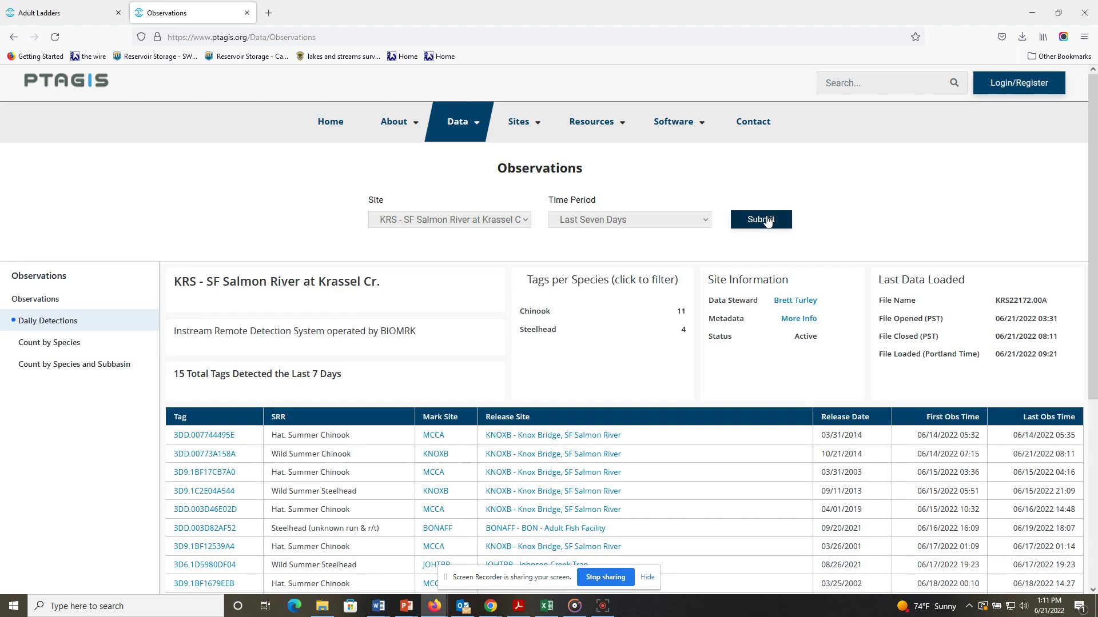
scroll(777, 384, "down", 1)
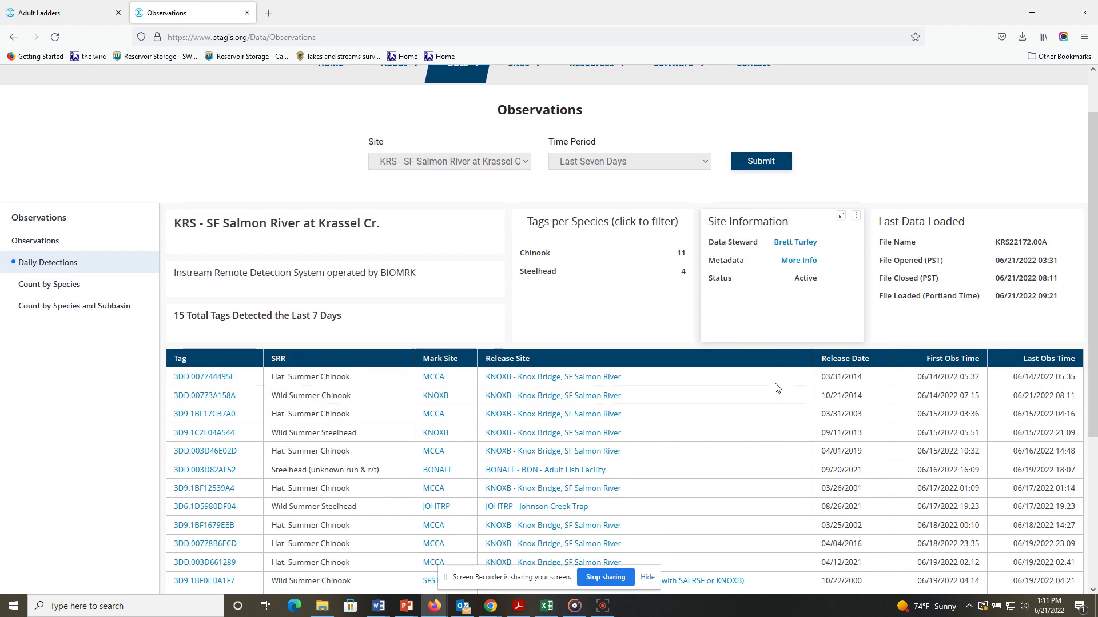
scroll(777, 388, "down", 2)
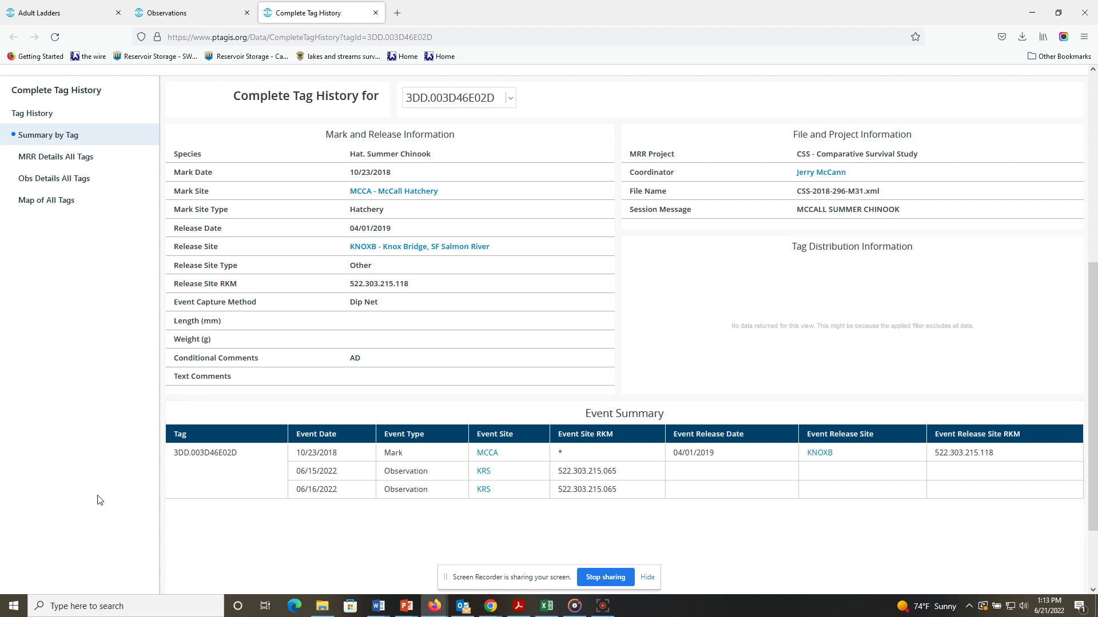
- Close tag 3DD.003D46E02D's history, then review 3DD.003D661289's KRS observations on 06/11 and 06/19/2022
scroll(99, 500, "up", 4)
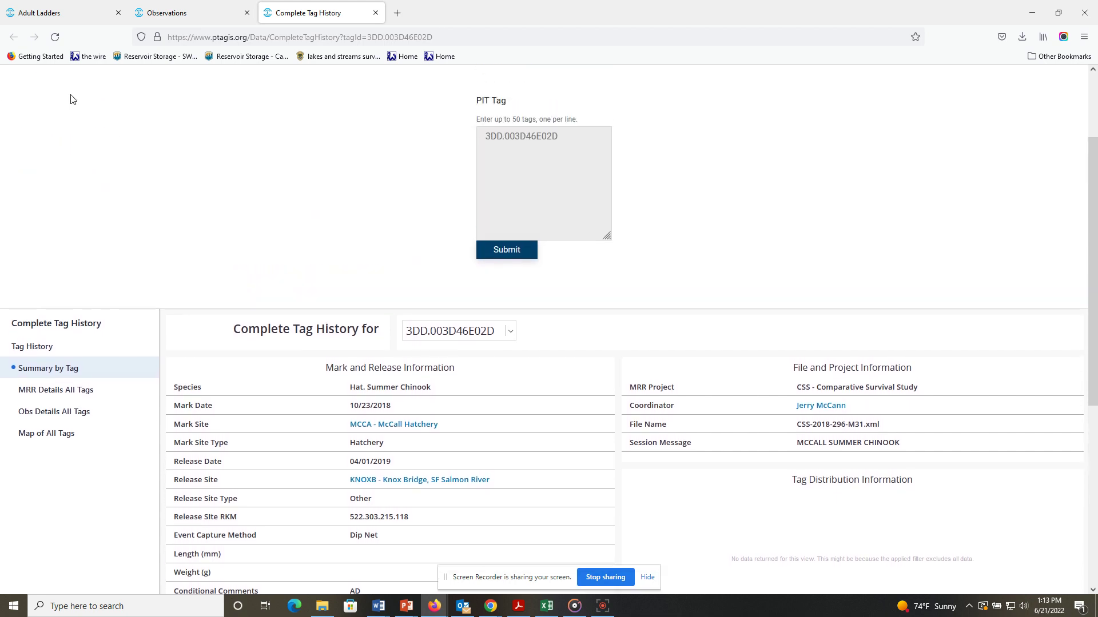
left_click(375, 13)
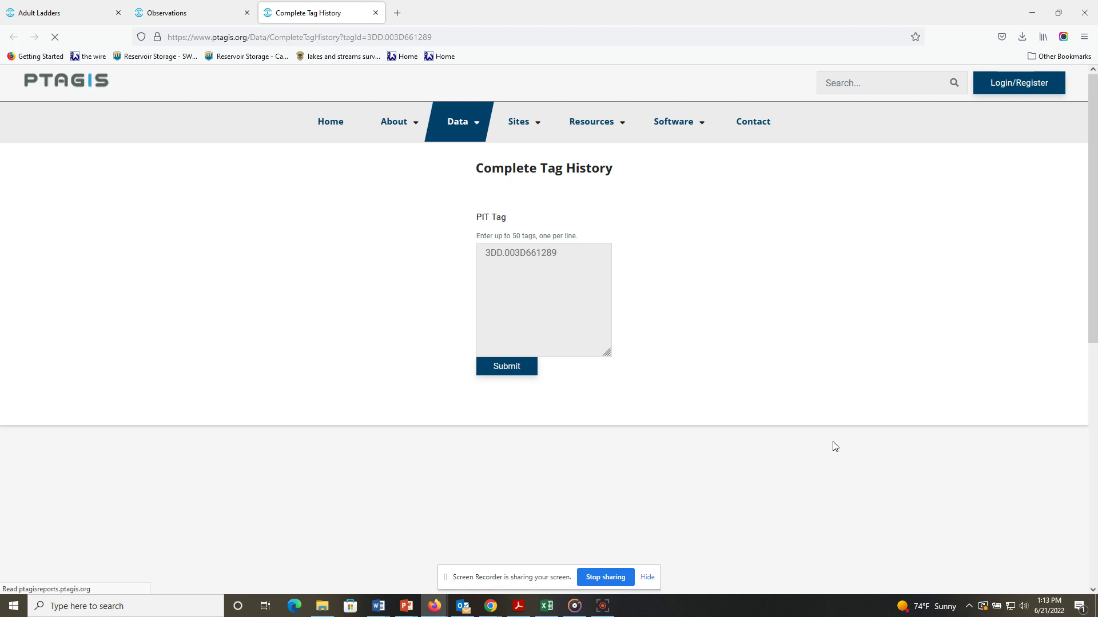
scroll(835, 446, "down", 2)
scroll(834, 445, "down", 5)
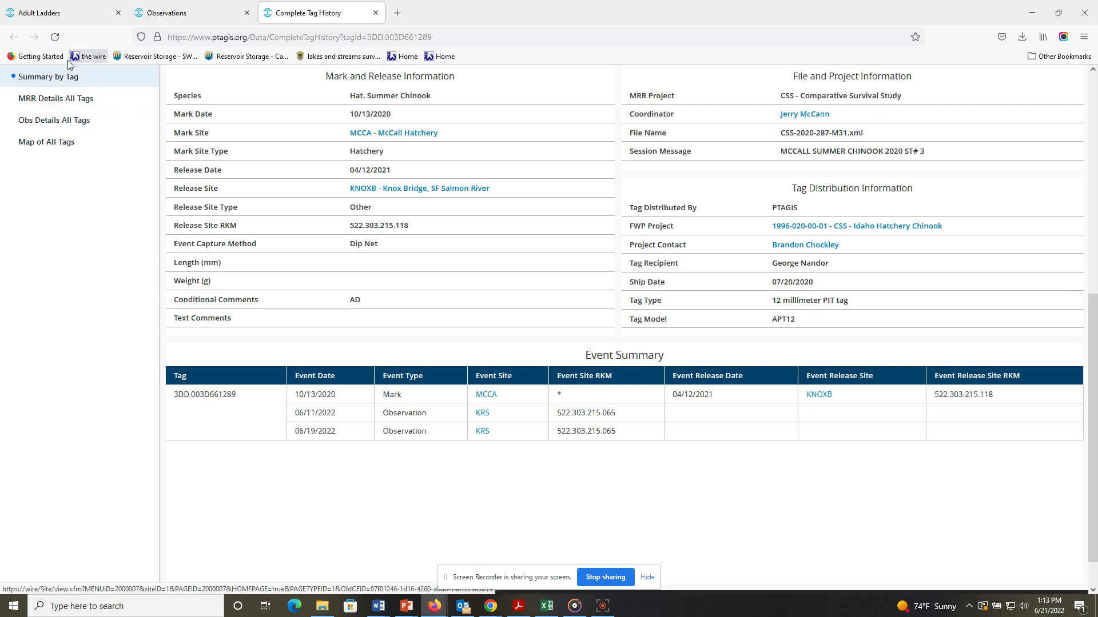
- Review tag 3DD.003D46D9FC's Event Summary, showing its KRS observation on 06/20/2022
left_click(375, 13)
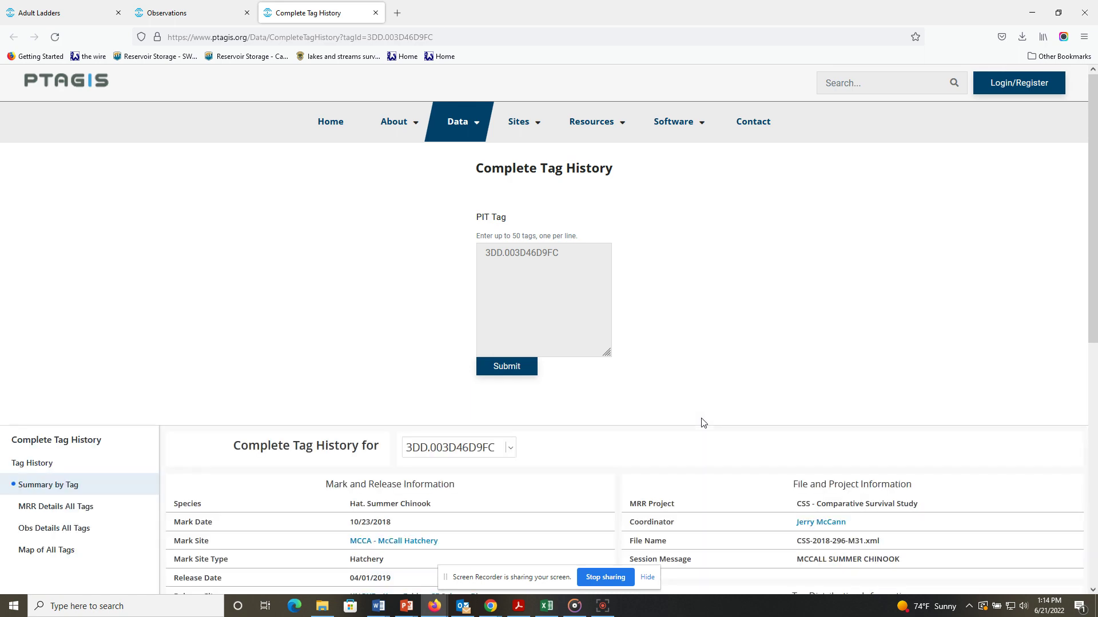
scroll(701, 422, "down", 7)
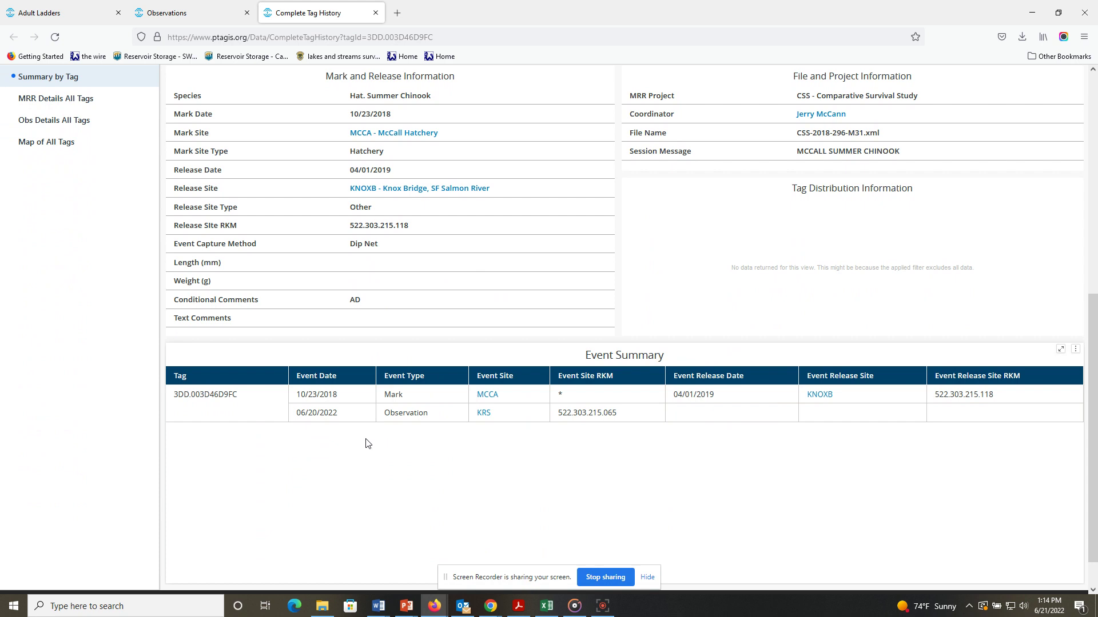
scroll(345, 451, "up", 2)
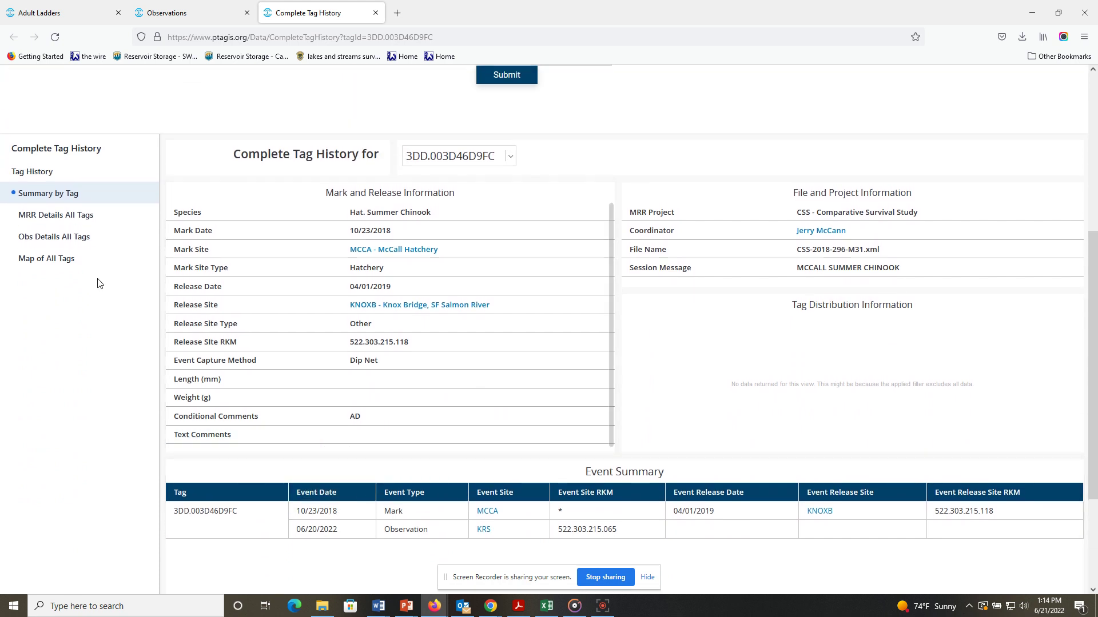
scroll(171, 229, "up", 1)
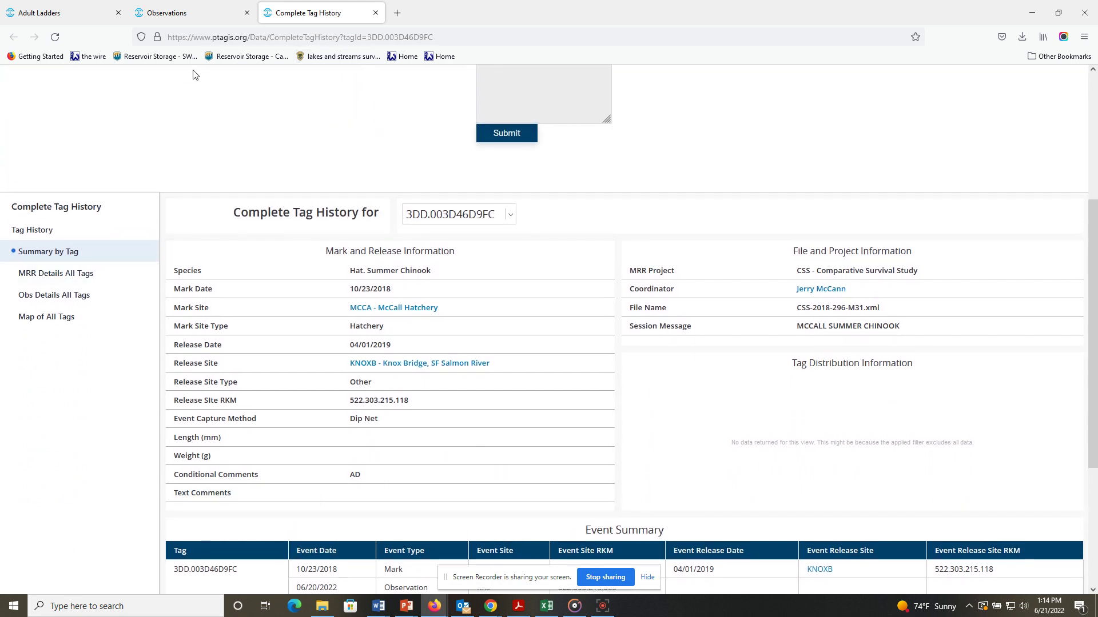
left_click(375, 13)
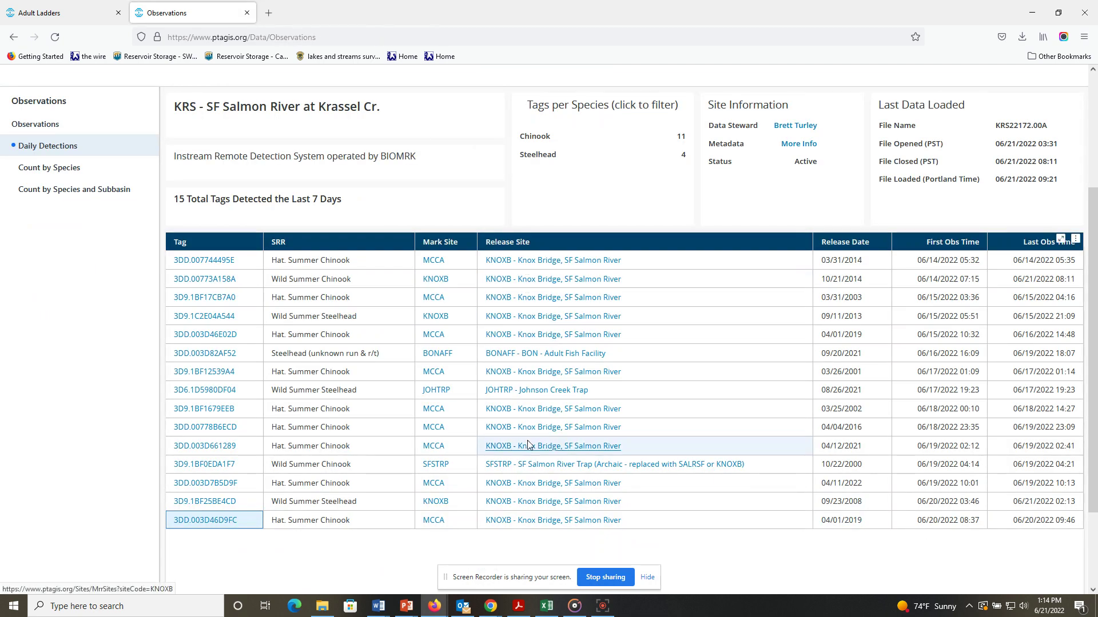